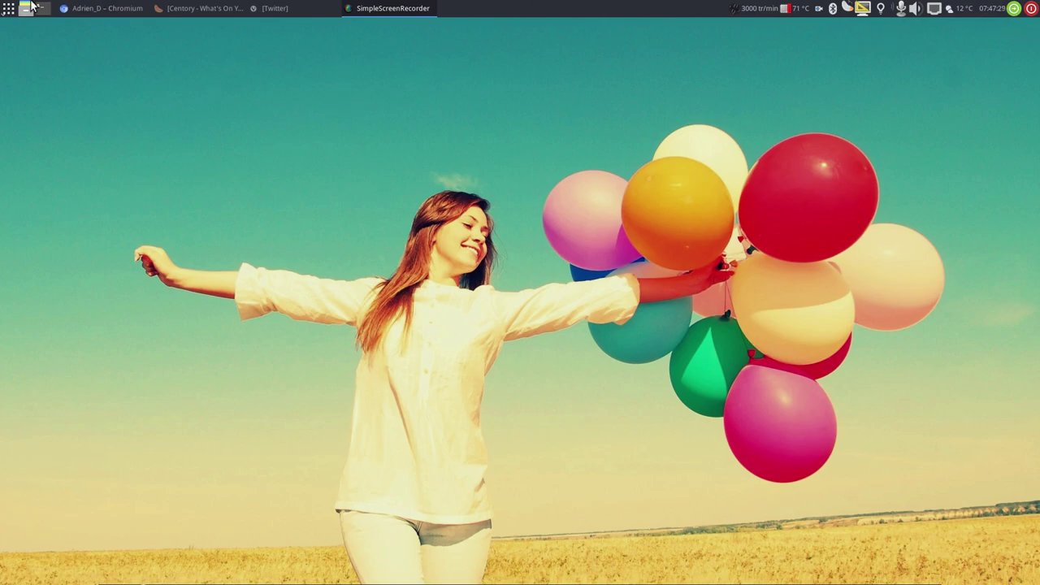
# - Launch the GIMP image editor from the dock and close its window
pyautogui.moveTo(642, 582)
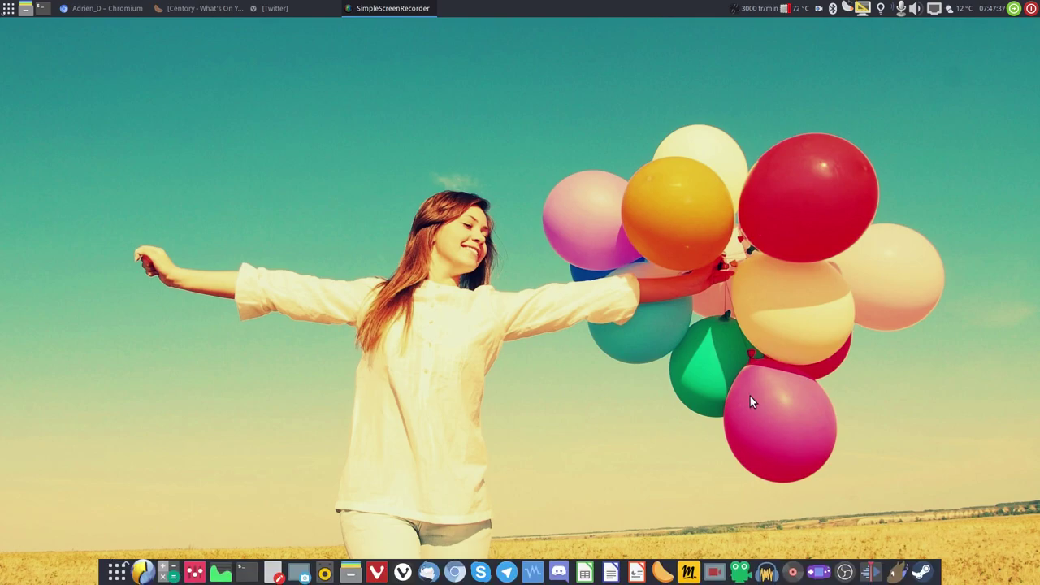
pyautogui.click(896, 572)
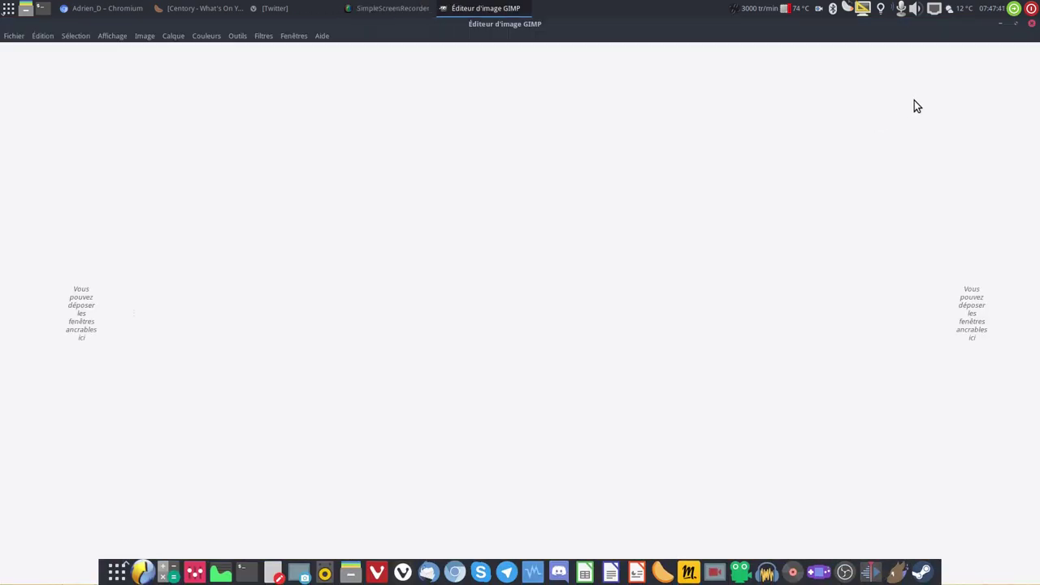
pyautogui.click(1029, 25)
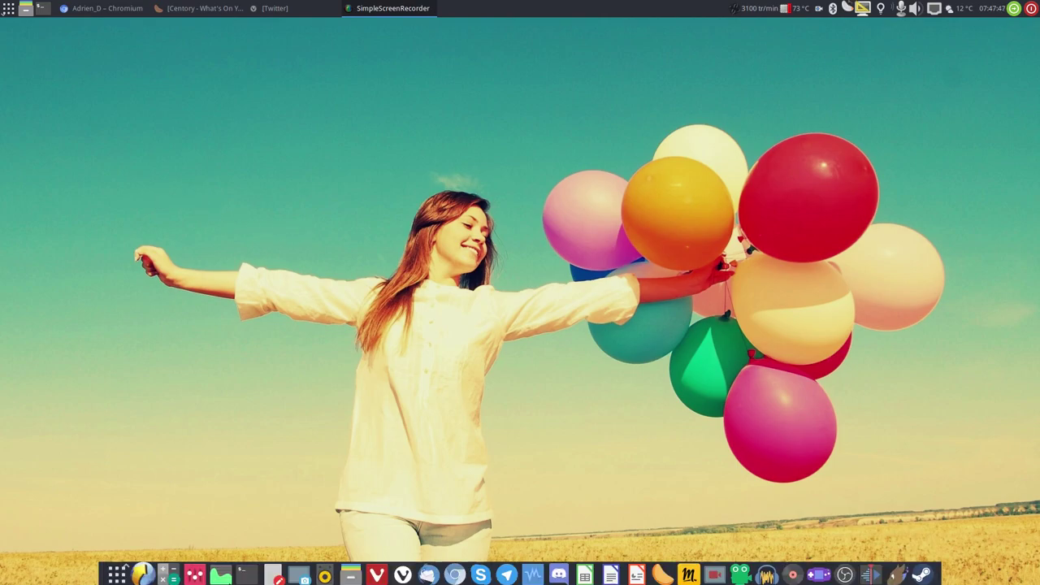
# - Launch GIMP from the Graphisme category of the installed applications and close its window
pyautogui.click(114, 573)
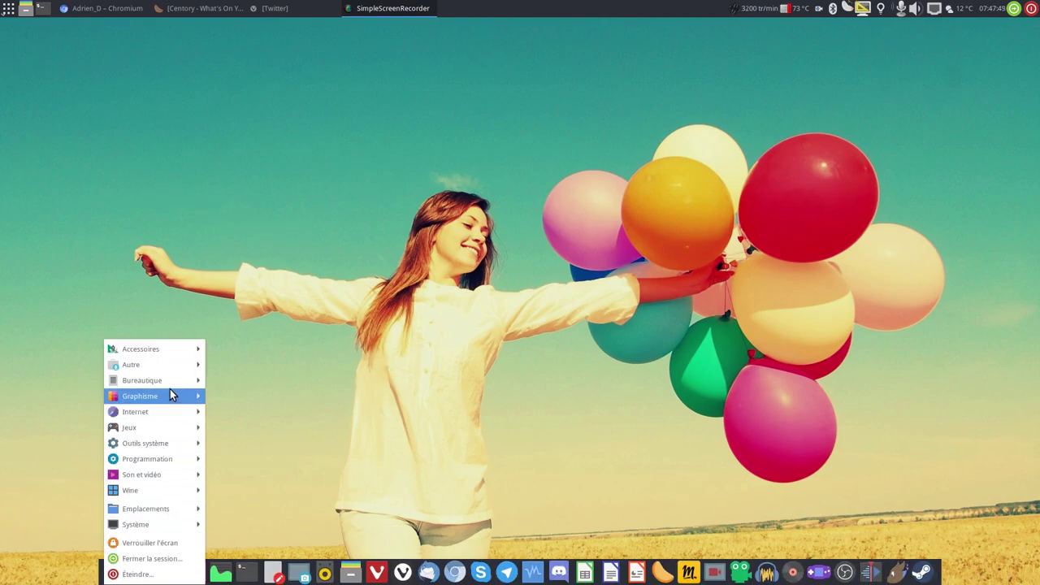
pyautogui.moveTo(174, 397)
pyautogui.click(289, 398)
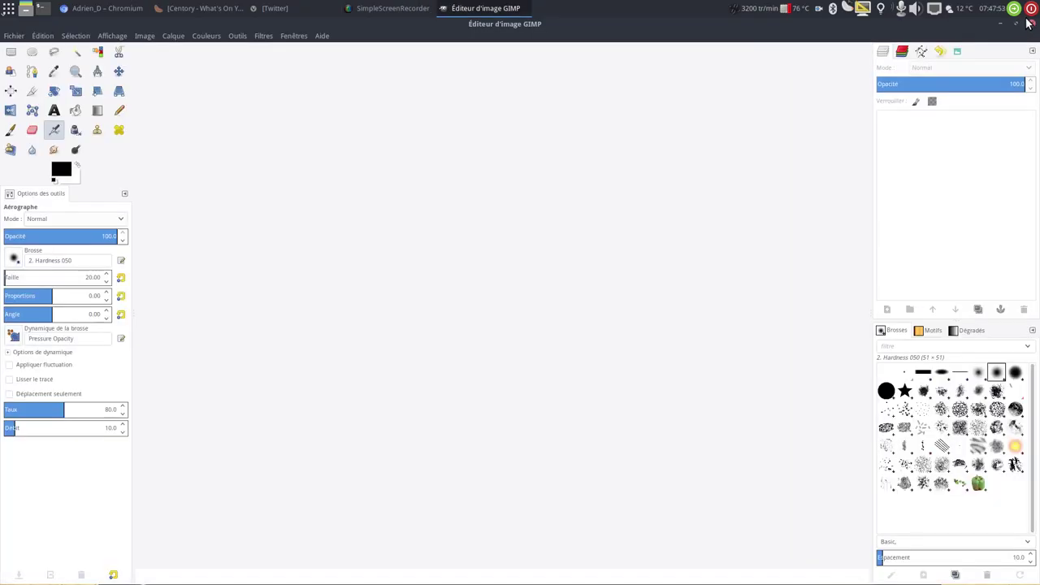
pyautogui.click(1032, 24)
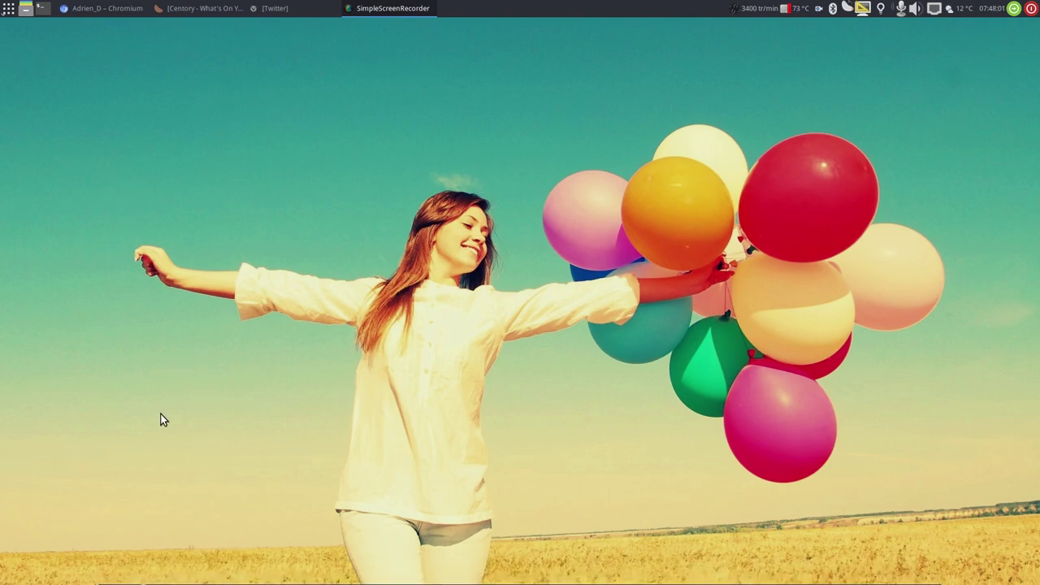
# - Browse the application categories, view the programs in the Jeux category, and dismiss the list
pyautogui.moveTo(111, 578)
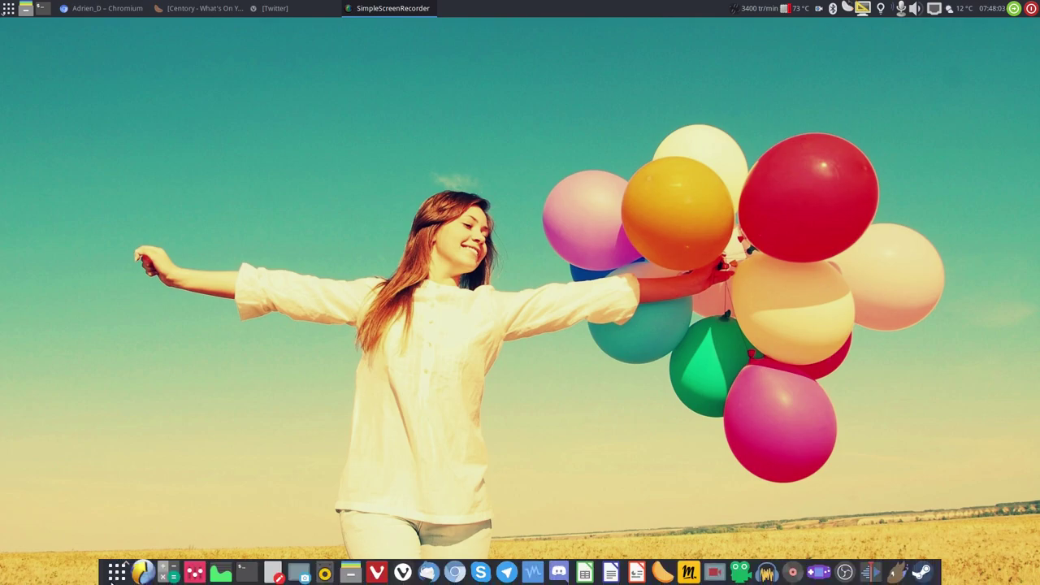
pyautogui.click(115, 576)
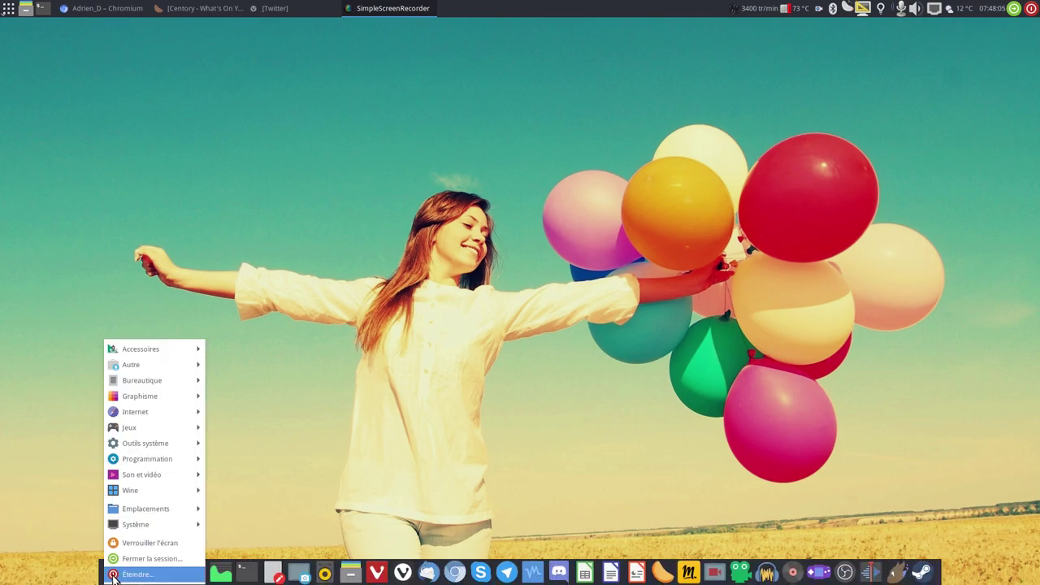
pyautogui.moveTo(195, 439)
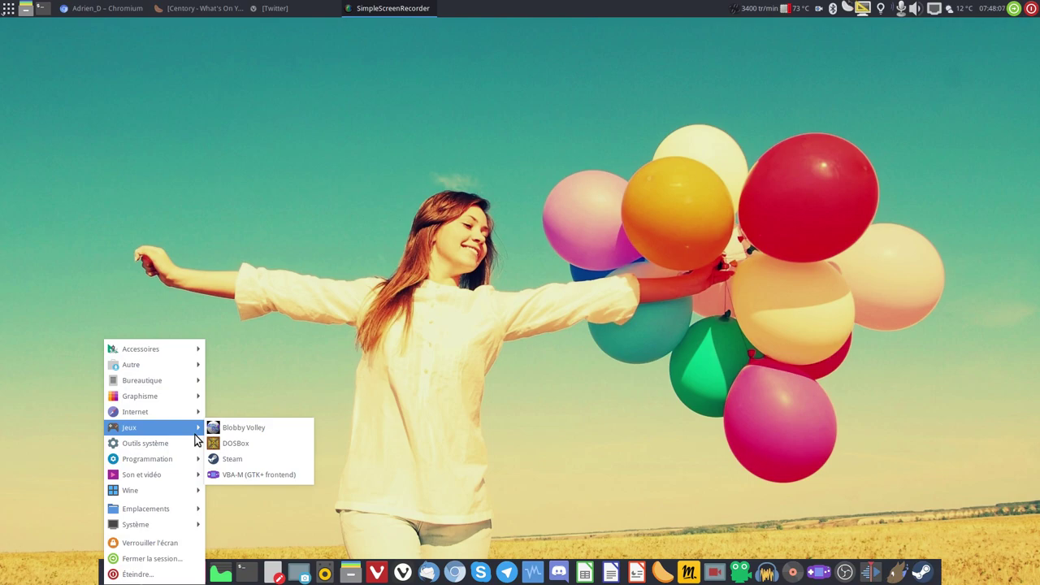
pyautogui.click(563, 322)
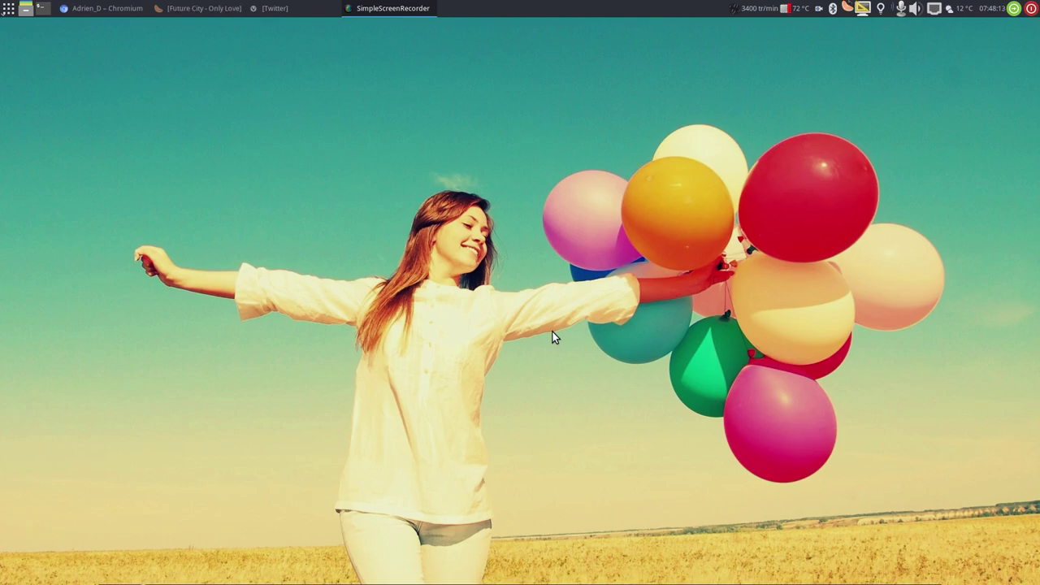
# - Bring up the run-application dialog, examine its list of known applications, clear the command field and dismiss the dialog
pyautogui.hotkey('alt', 'F2')
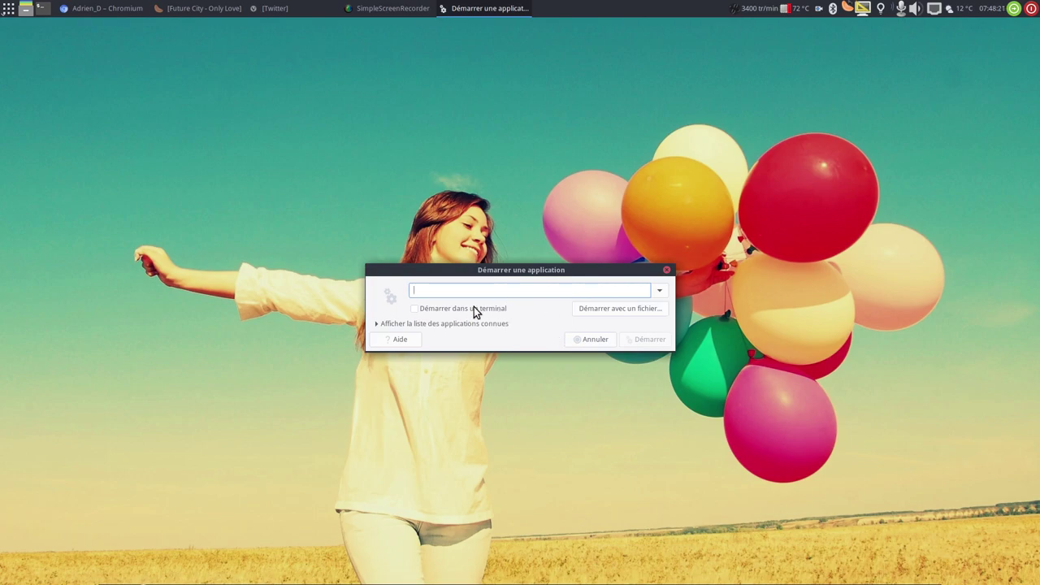
pyautogui.click(377, 323)
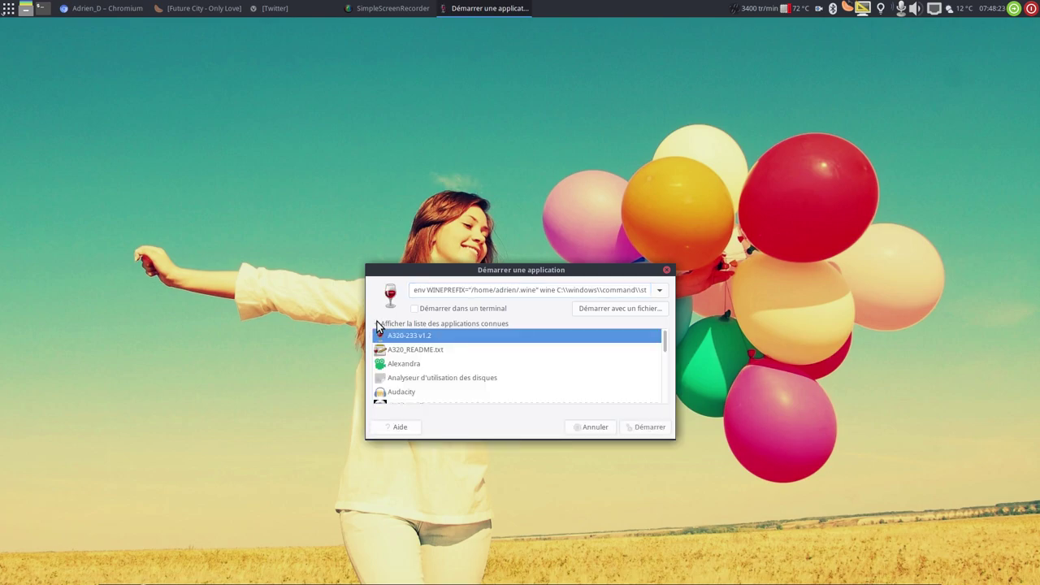
pyautogui.scroll(-1, 485, 368)
pyautogui.scroll(-8, 486, 367)
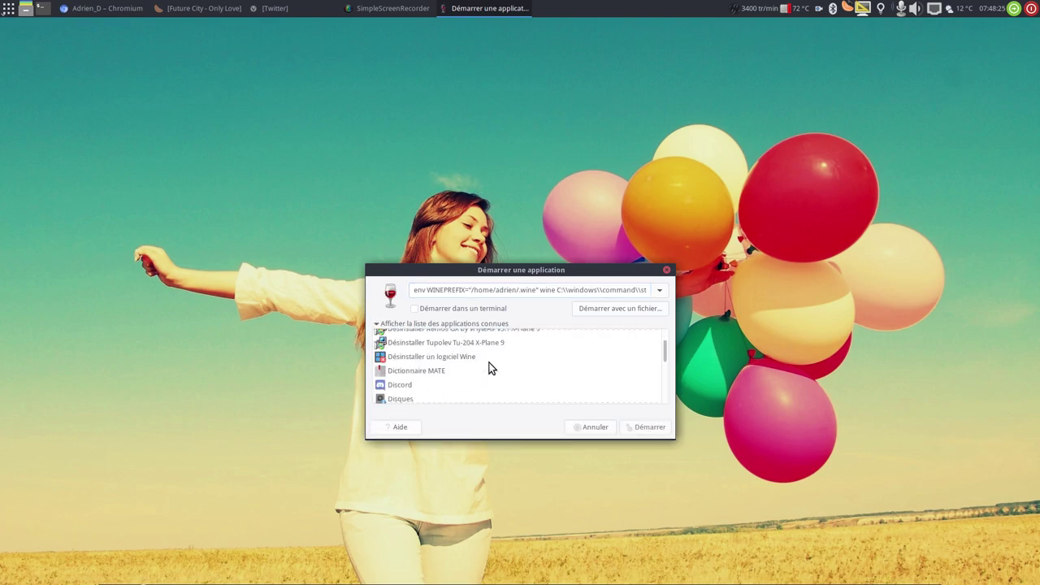
pyautogui.click(377, 324)
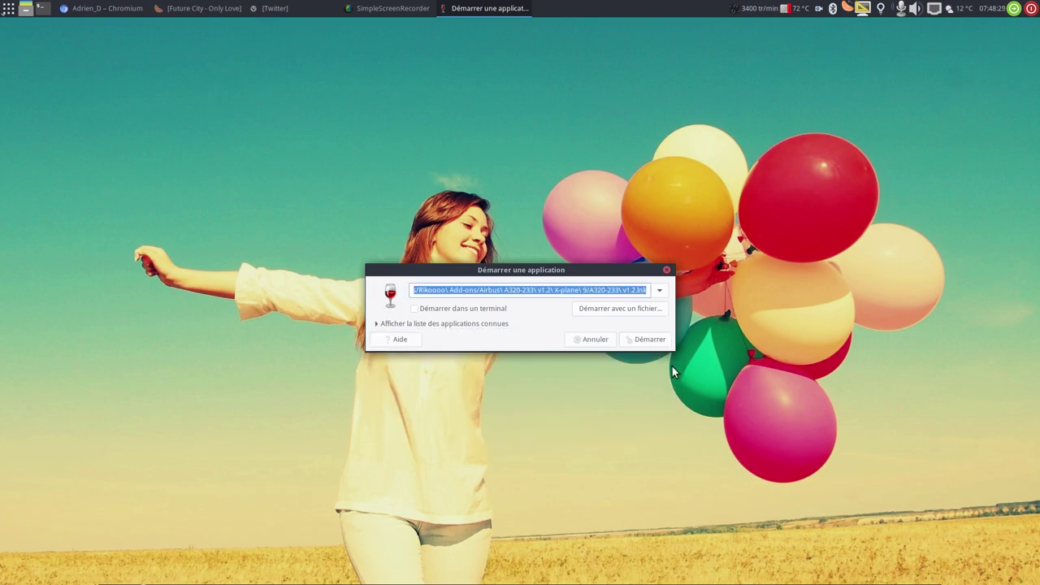
pyautogui.press('BackSpace')
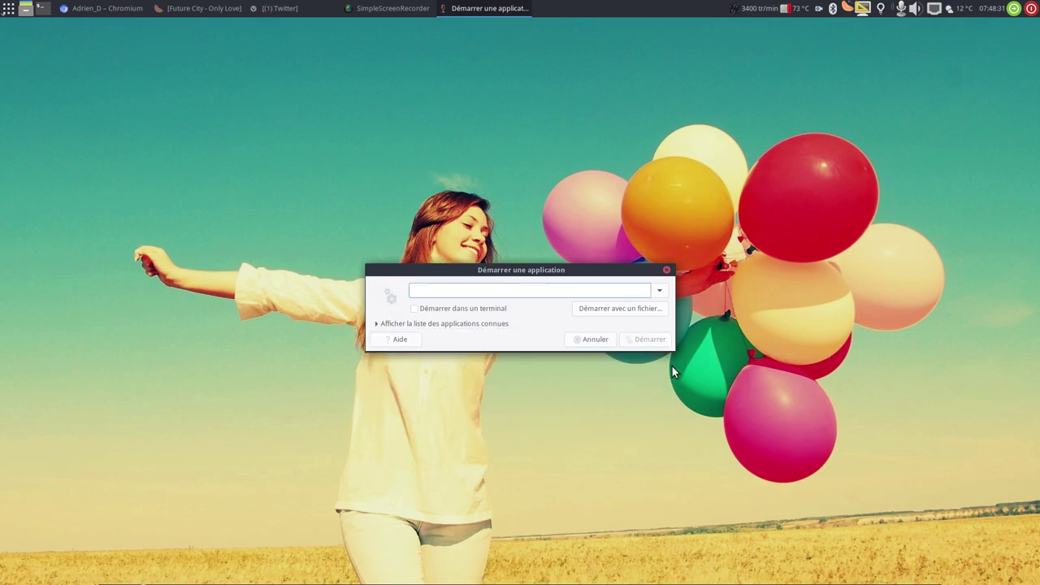
pyautogui.click(586, 345)
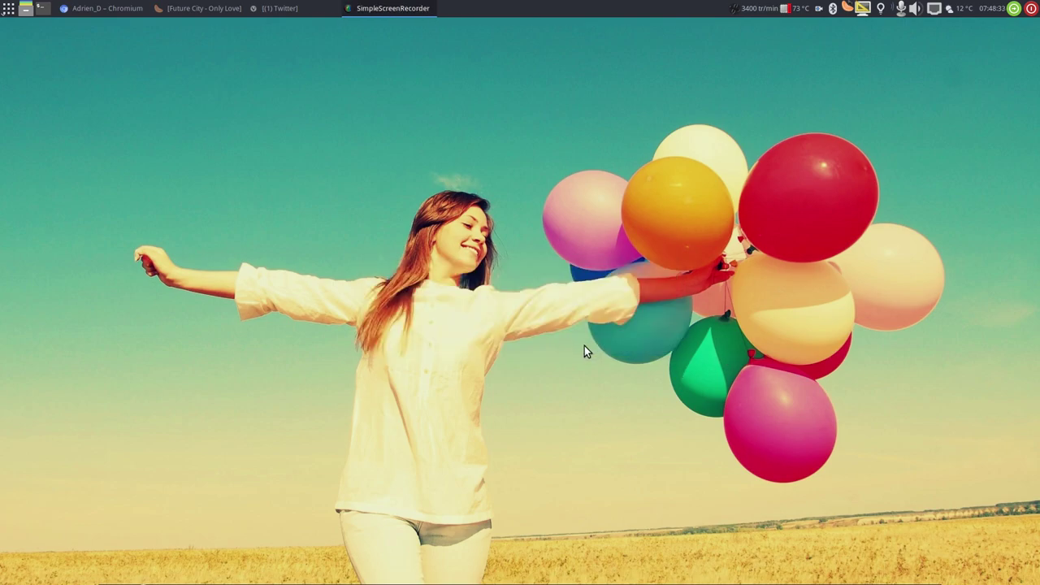
# - Launch GIMP by running the command "gimp" in the run-application dialog, and close its window
pyautogui.hotkey('alt', 'F2')
pyautogui.write('gimp')
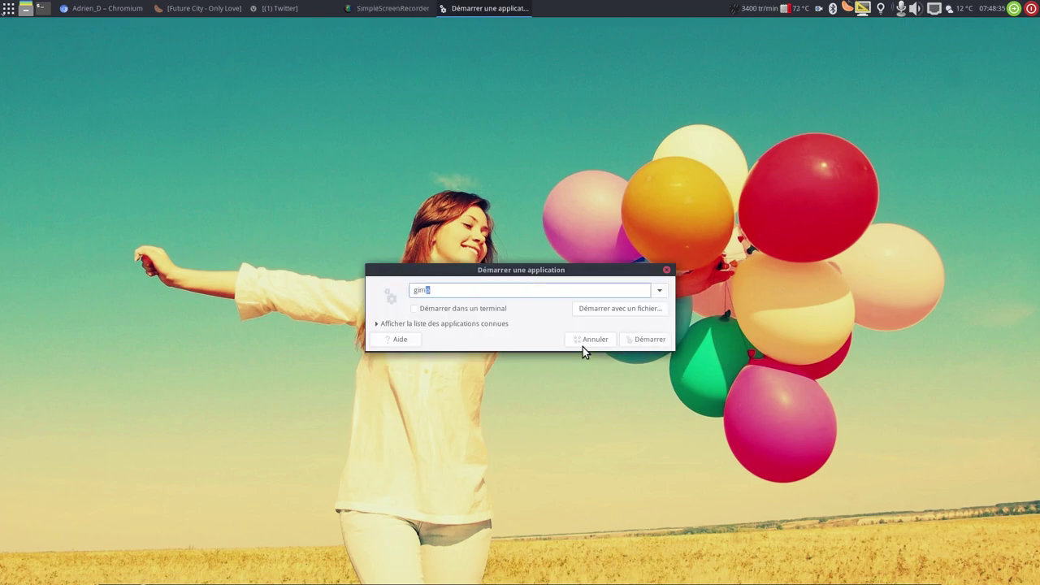
pyautogui.press('Return')
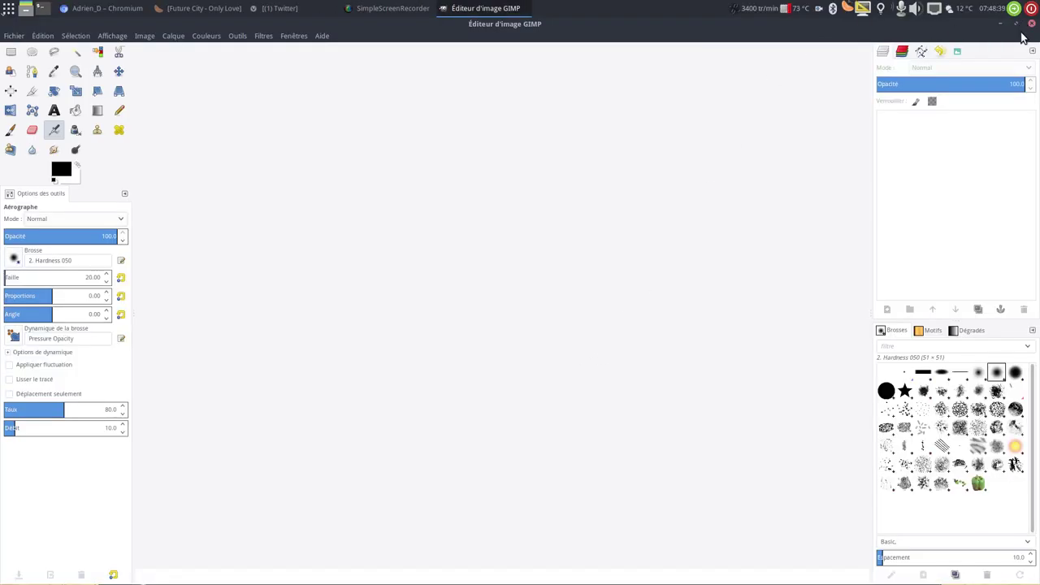
pyautogui.click(1032, 23)
# - Try to run the command "writer" from the run-application dialog and dismiss the resulting message
pyautogui.hotkey('alt', 'F2')
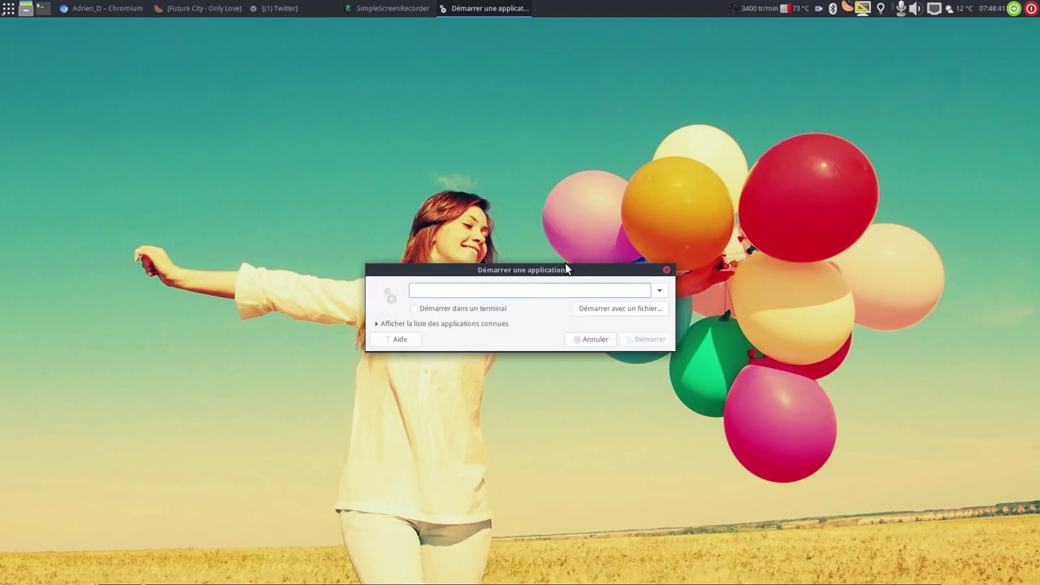
pyautogui.write('gim')
pyautogui.press('BackSpace')
pyautogui.press('BackSpace')
pyautogui.press('BackSpace')
pyautogui.press('BackSpace')
pyautogui.write('writer')
pyautogui.press('Return')
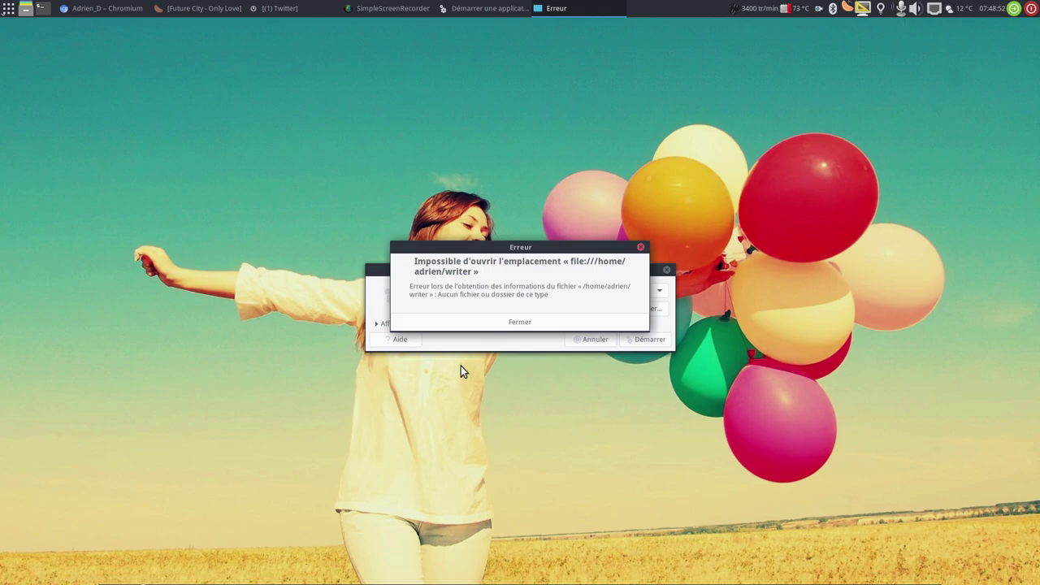
pyautogui.click(487, 316)
# - Launch LibreOffice Writer with a "libreoffice" command and a "--" option, and close its window
pyautogui.write('lib')
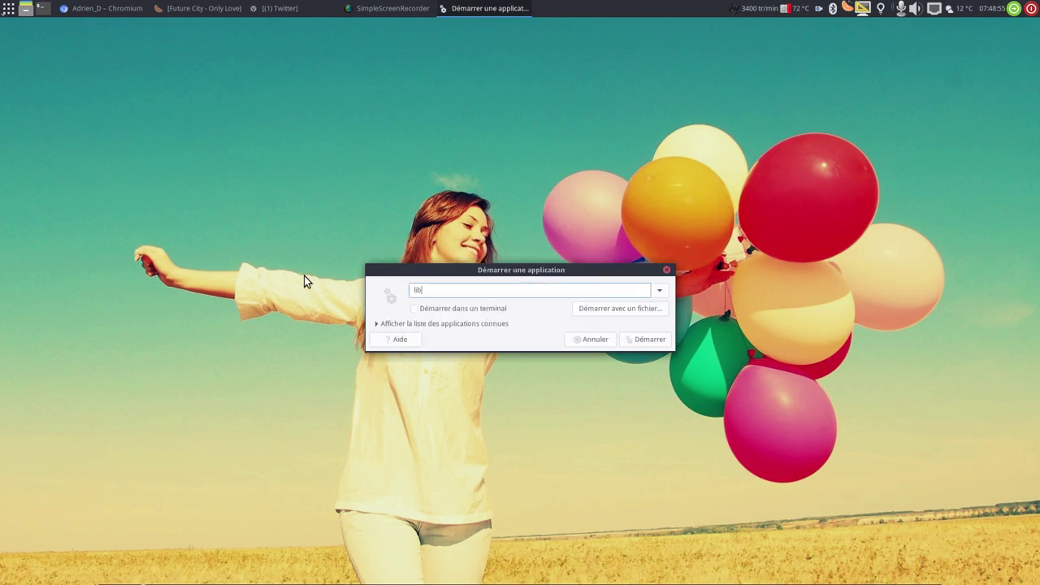
pyautogui.write('reoffice-w')
pyautogui.press('BackSpace')
pyautogui.press('BackSpace')
pyautogui.write('w')
pyautogui.click(558, 287)
pyautogui.press('BackSpace')
pyautogui.write('--we')
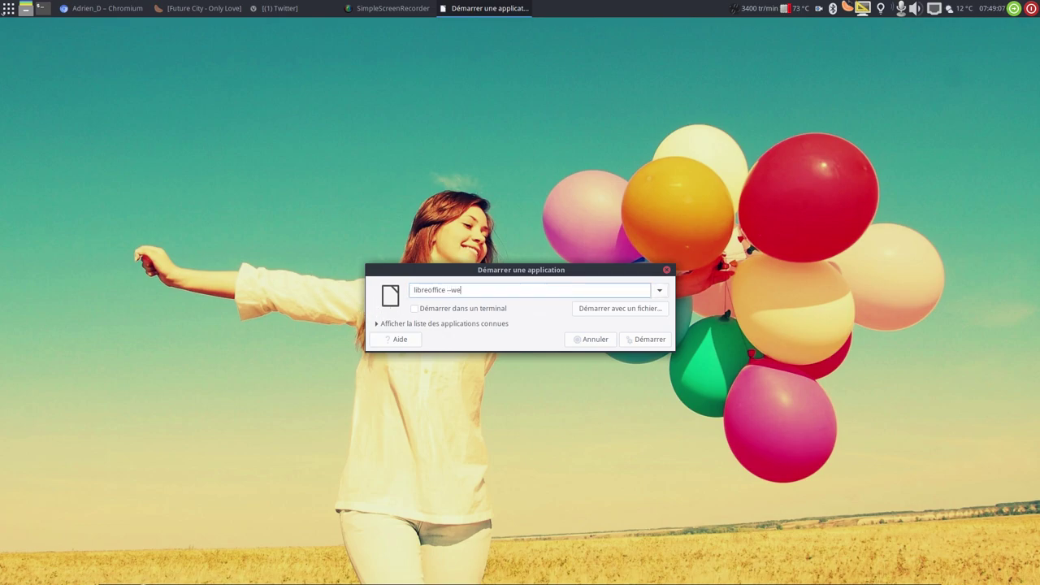
pyautogui.write('b')
pyautogui.press('Return')
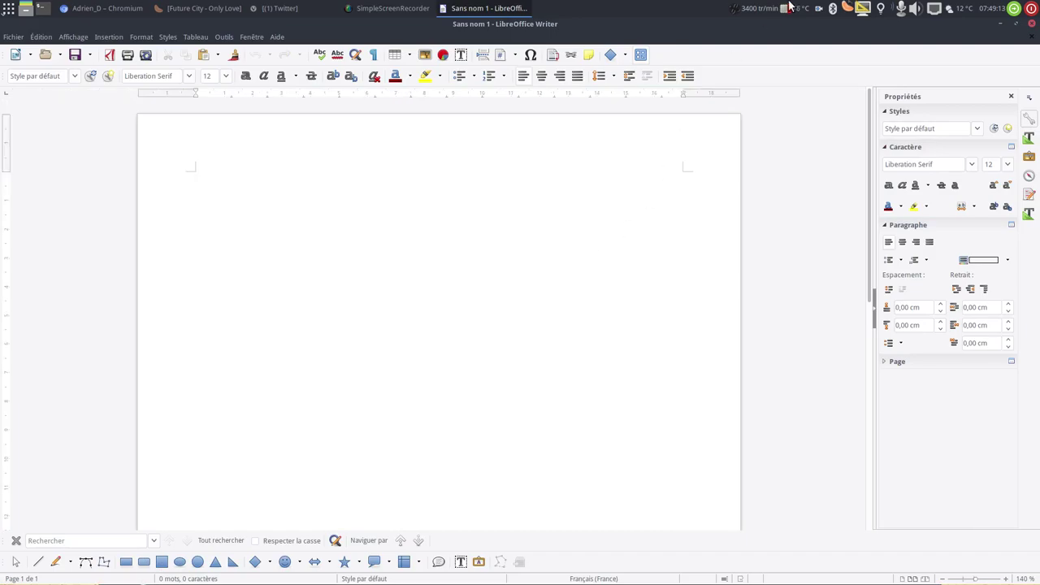
pyautogui.click(1031, 24)
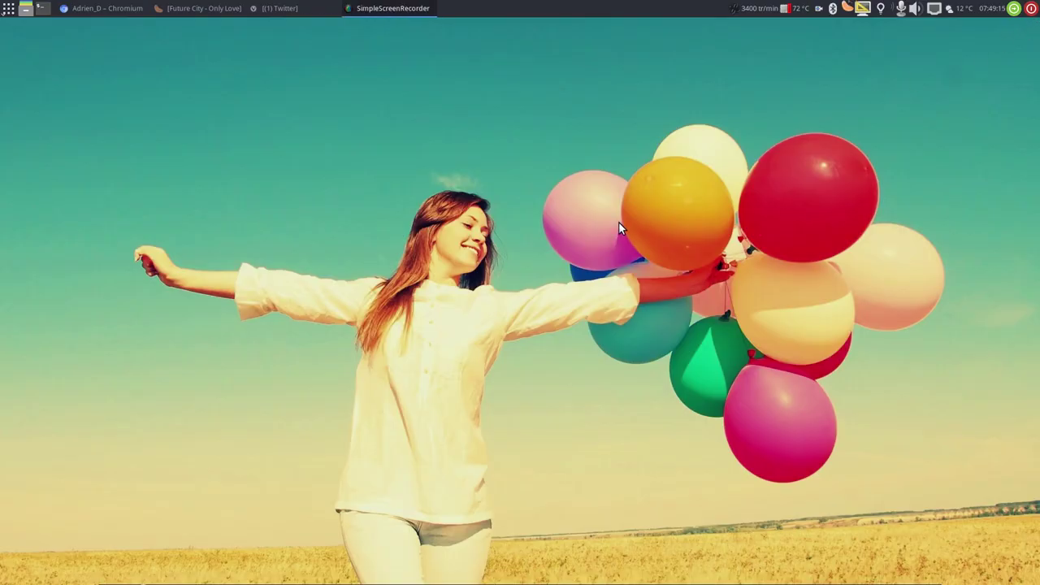
# - Launch GIMP again with the command "gimp" in the run-application dialog, and close its window
pyautogui.hotkey('alt', 'F2')
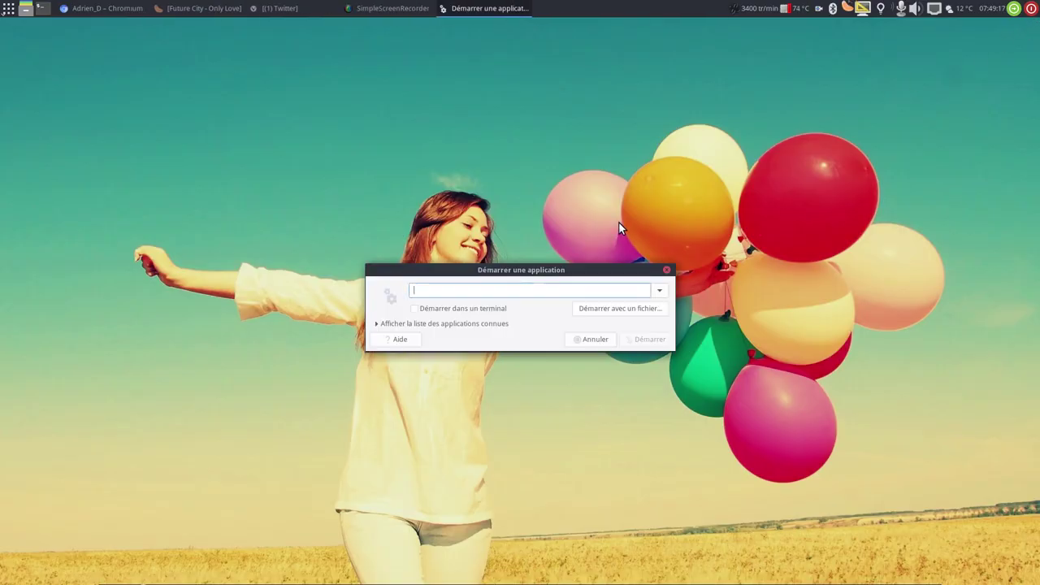
pyautogui.write('gimp')
pyautogui.press('Return')
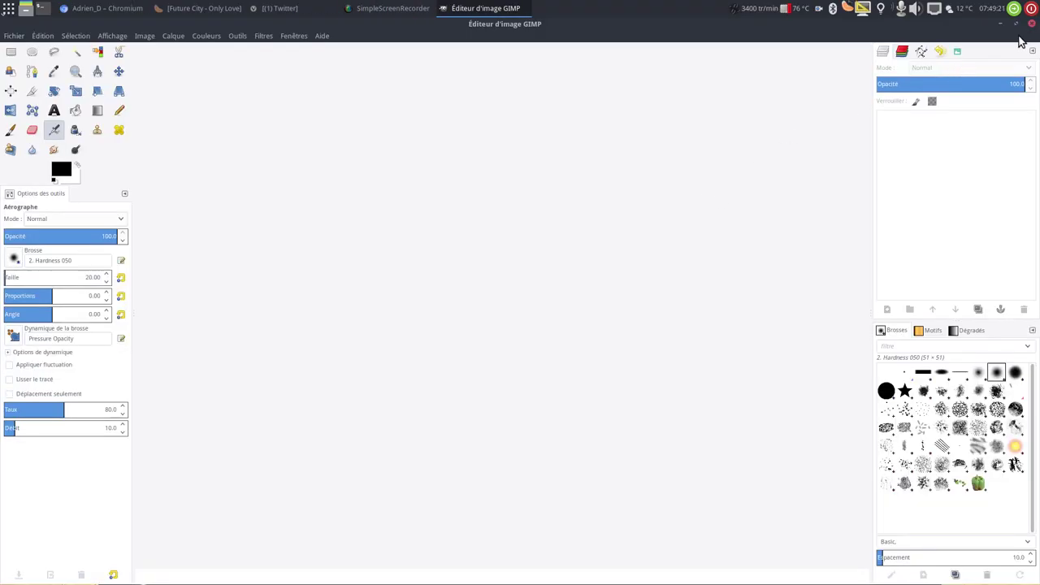
pyautogui.click(1032, 23)
# - Launch SMPlayer through the run-application dialog, replacing the "clementine" entry, and close the player
pyautogui.hotkey('alt', 'F2')
pyautogui.write('clementine')
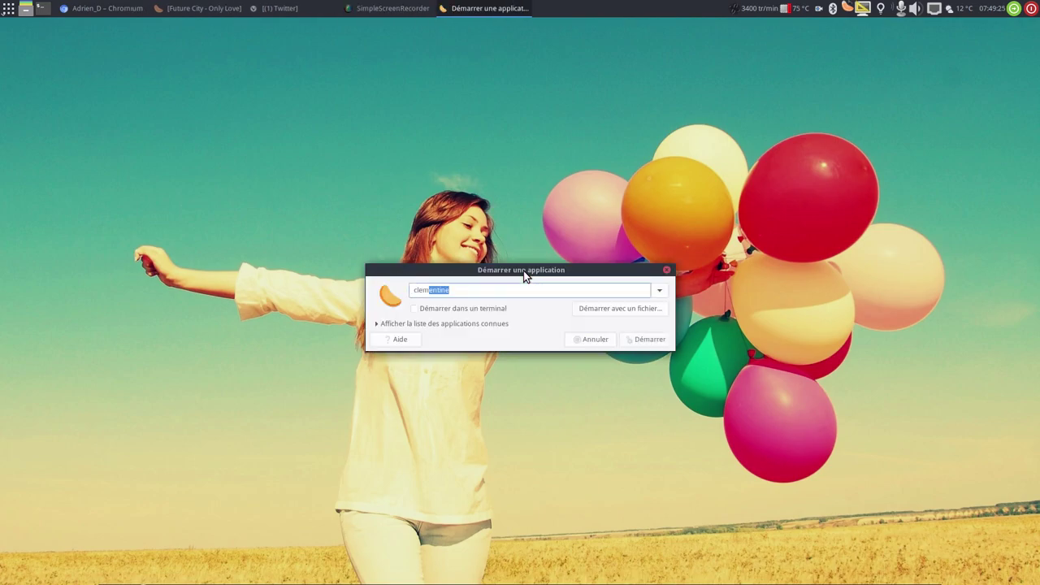
pyautogui.hotkey('ctrl', 'a')
pyautogui.press('BackSpace')
pyautogui.write('smp')
pyautogui.press('Return')
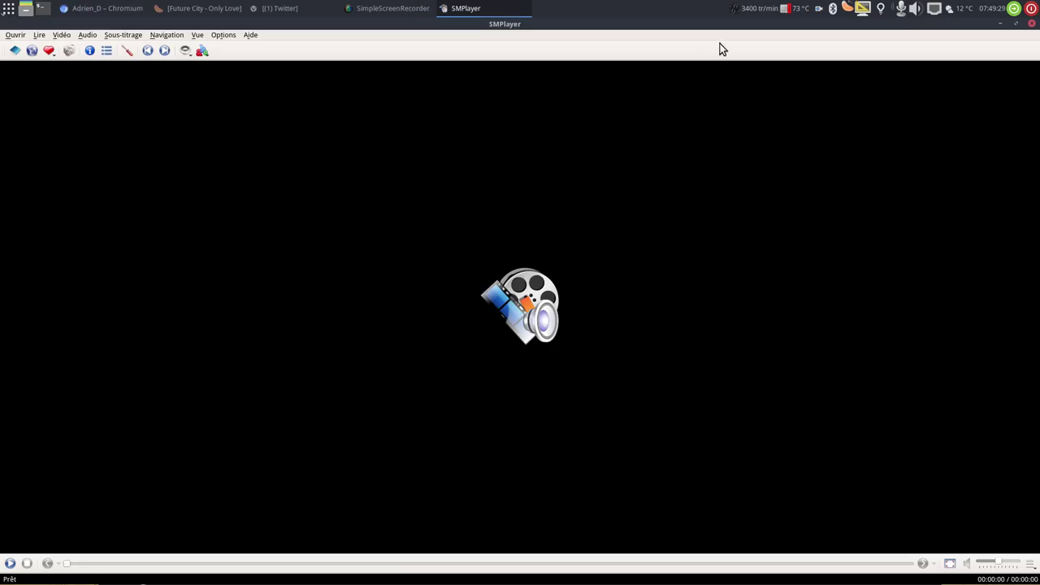
pyautogui.click(1031, 24)
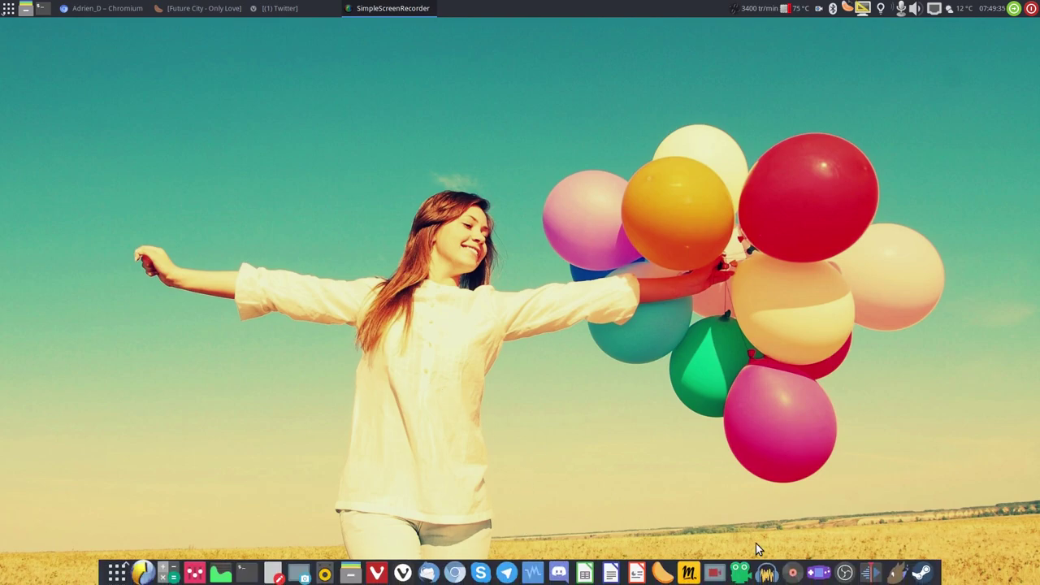
# - Launch Audacity by running the command "audacity" in the run-application dialog, and close its window
pyautogui.moveTo(620, 576)
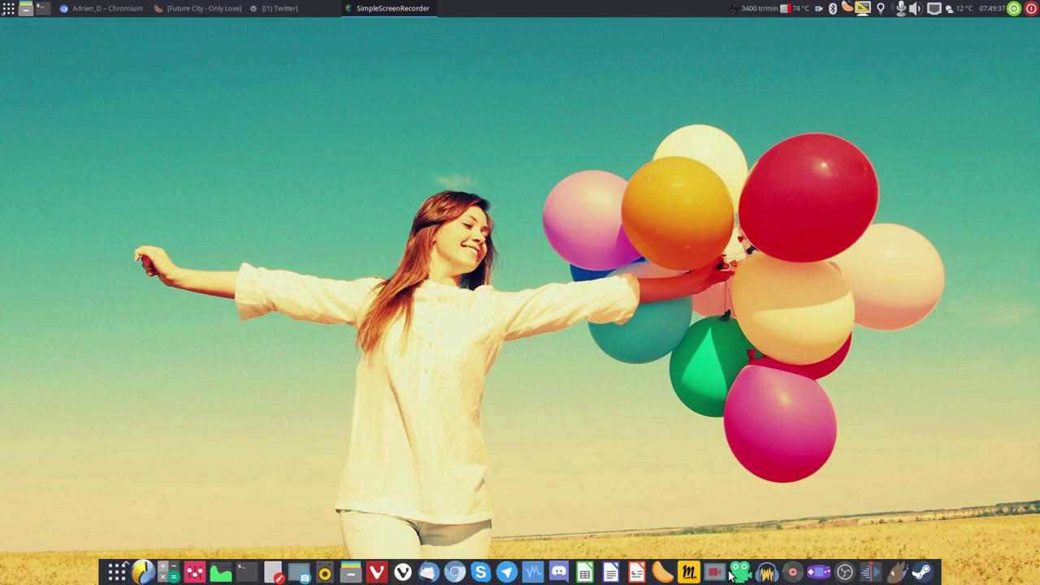
pyautogui.hotkey('alt', 'F2')
pyautogui.write('audacity')
pyautogui.press('Return')
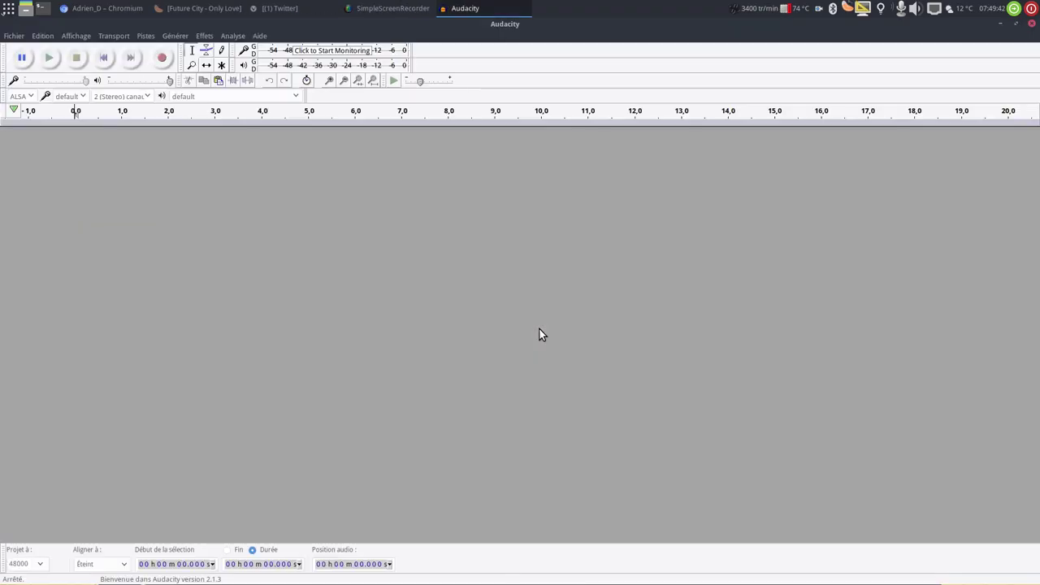
pyautogui.click(1033, 23)
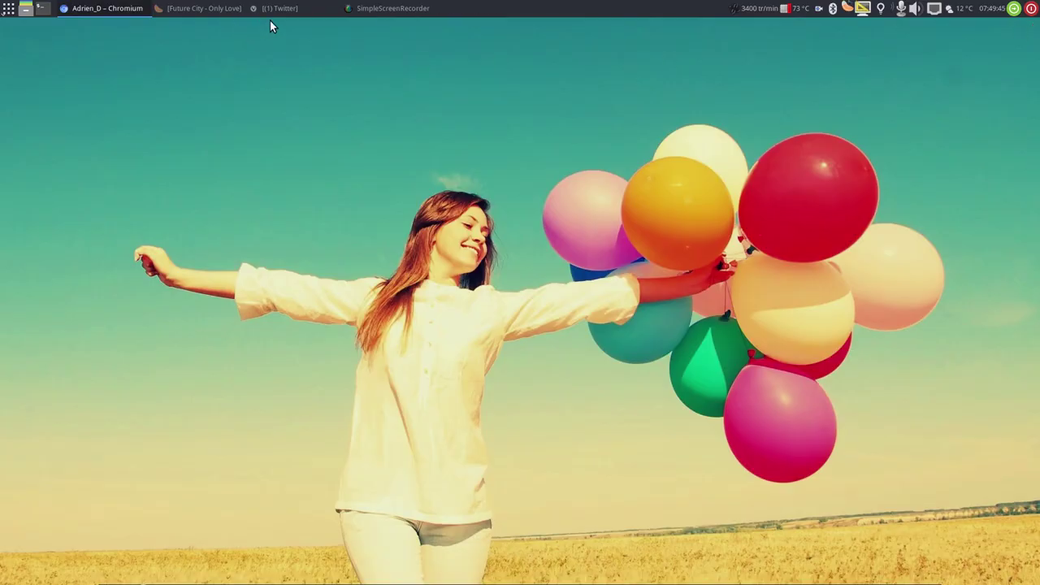
# - Look up LibreOffice Writer in the run dialog's known applications by filtering with "wr", and dismiss the dialog without launching
pyautogui.click(392, 8)
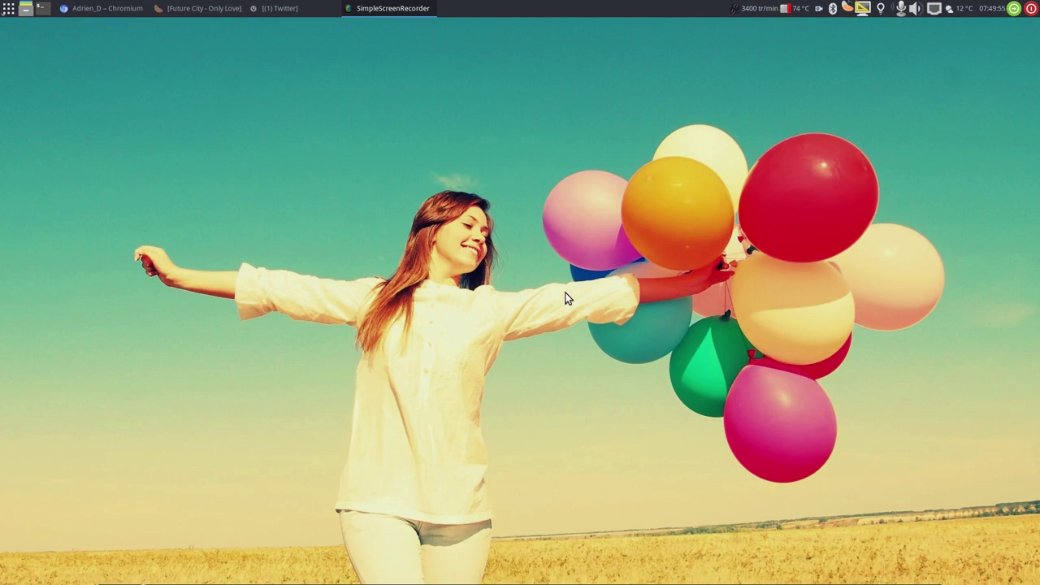
pyautogui.hotkey('alt', 'F2')
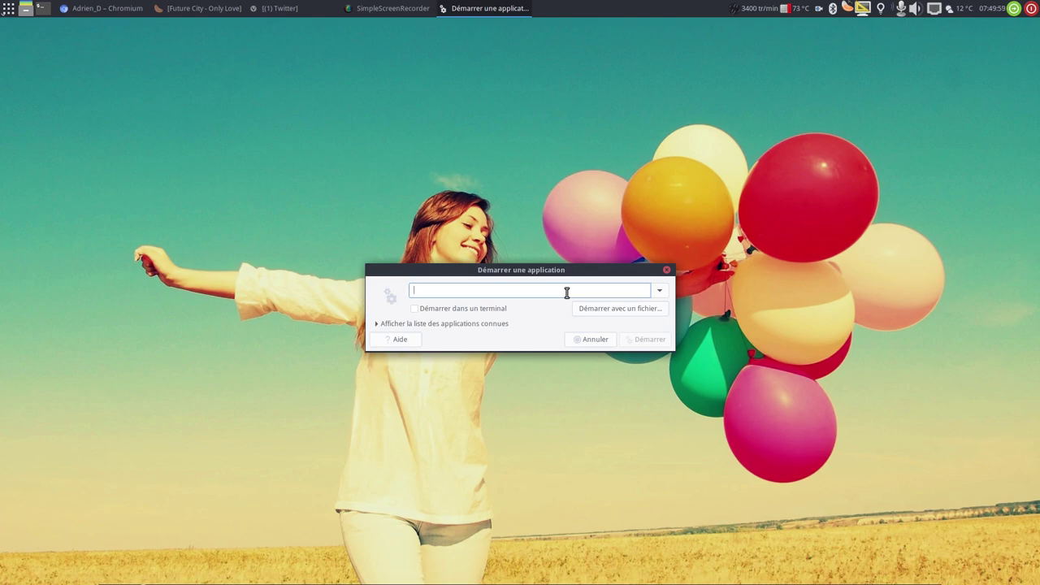
pyautogui.write('wr')
pyautogui.click(465, 324)
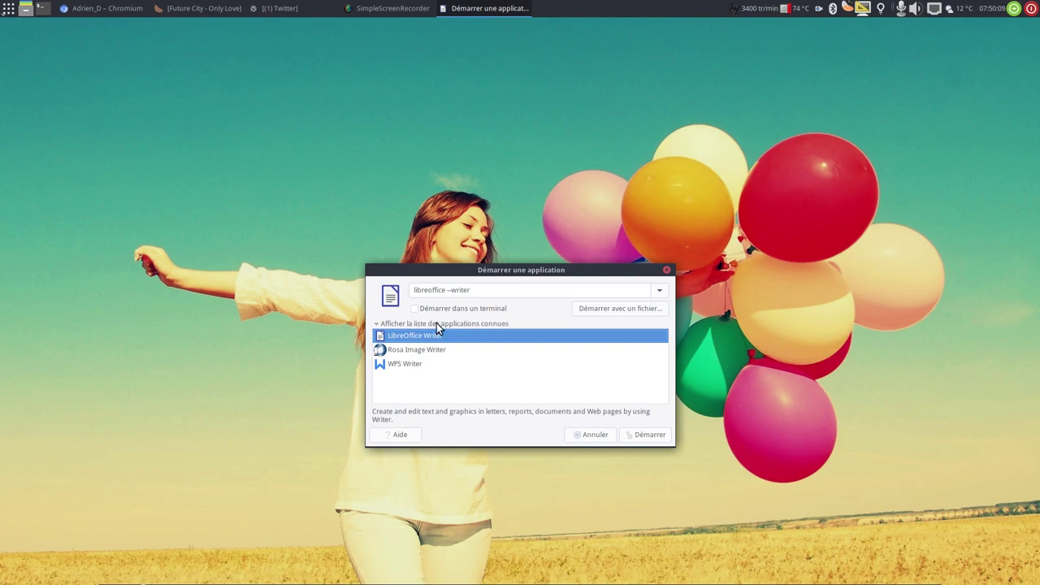
pyautogui.click(593, 437)
# - Filter the run dialog's known applications for "write", launch LibreOffice Writer from the list, and close its window
pyautogui.hotkey('alt', 'F2')
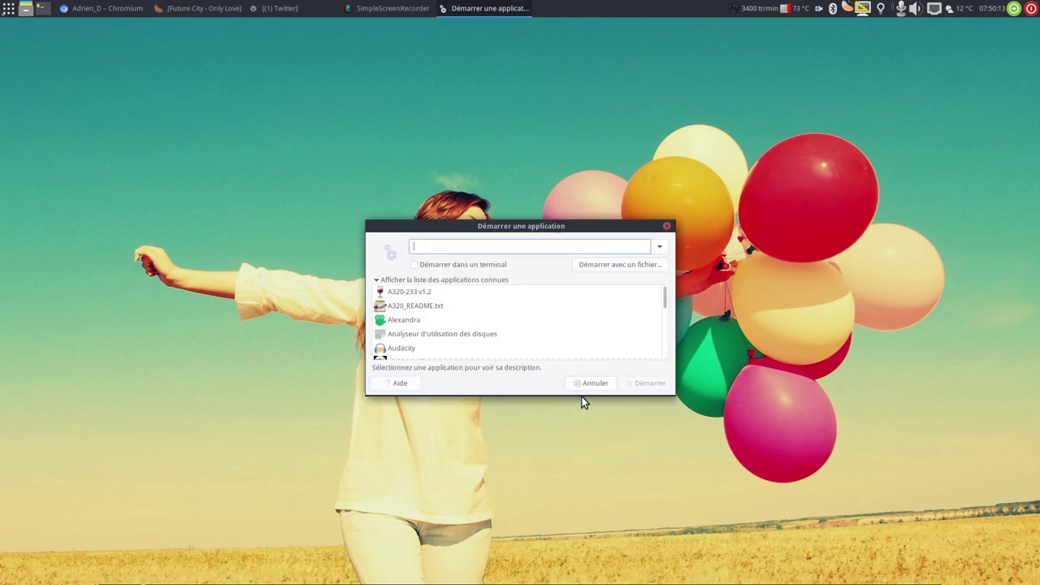
pyautogui.write('write')
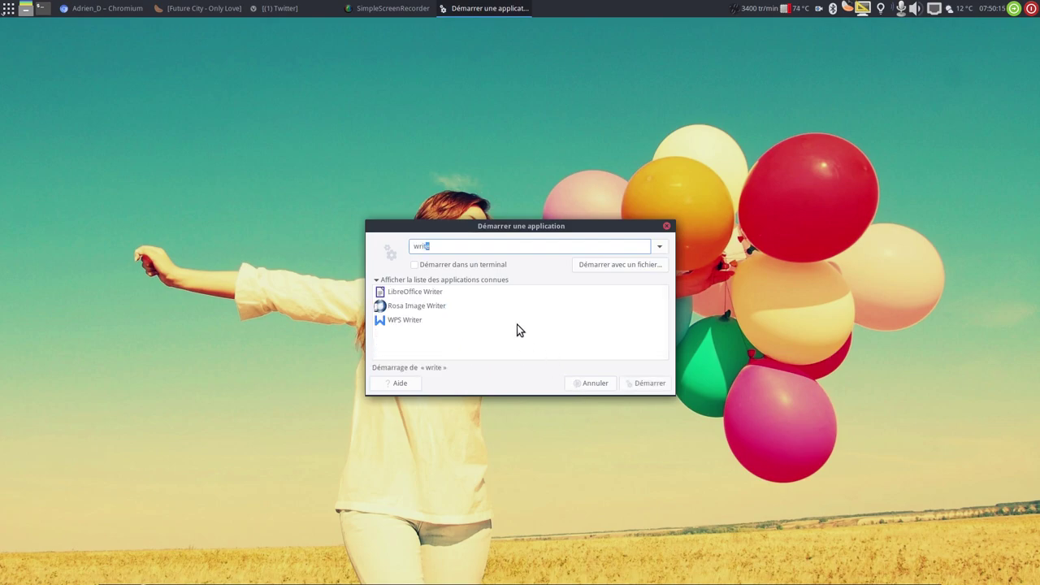
pyautogui.doubleClick(414, 291)
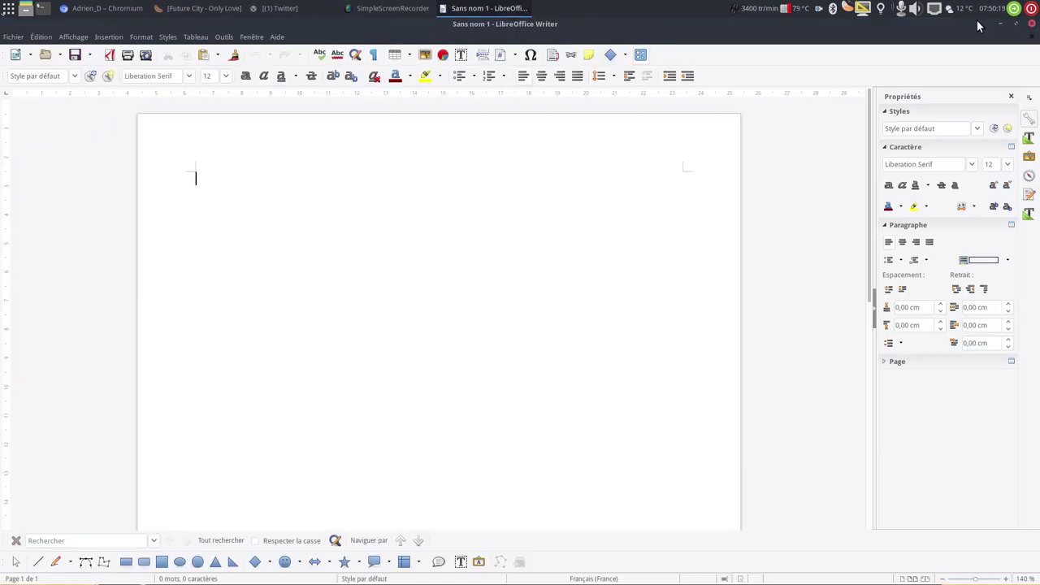
pyautogui.click(1029, 26)
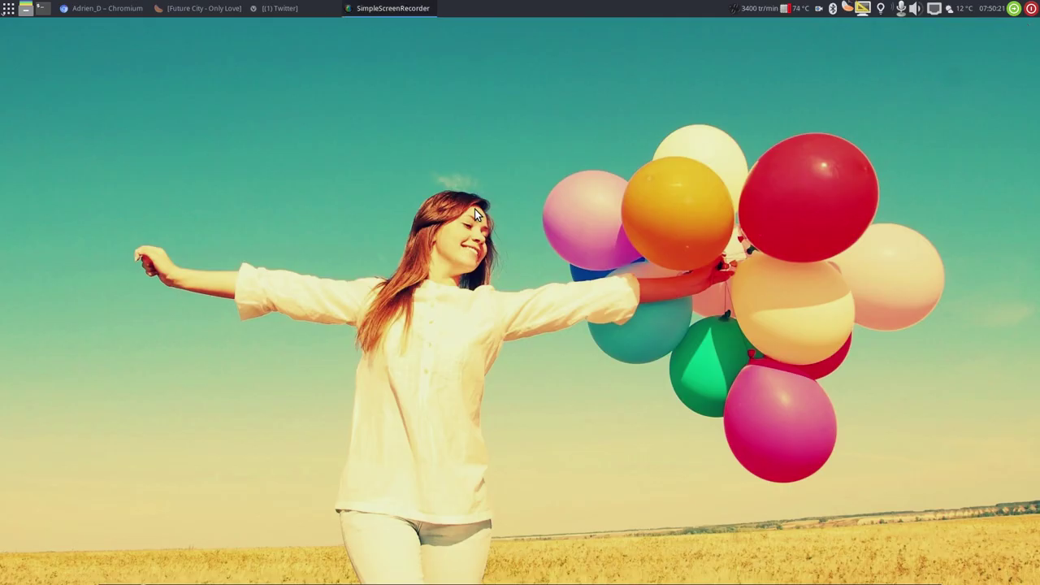